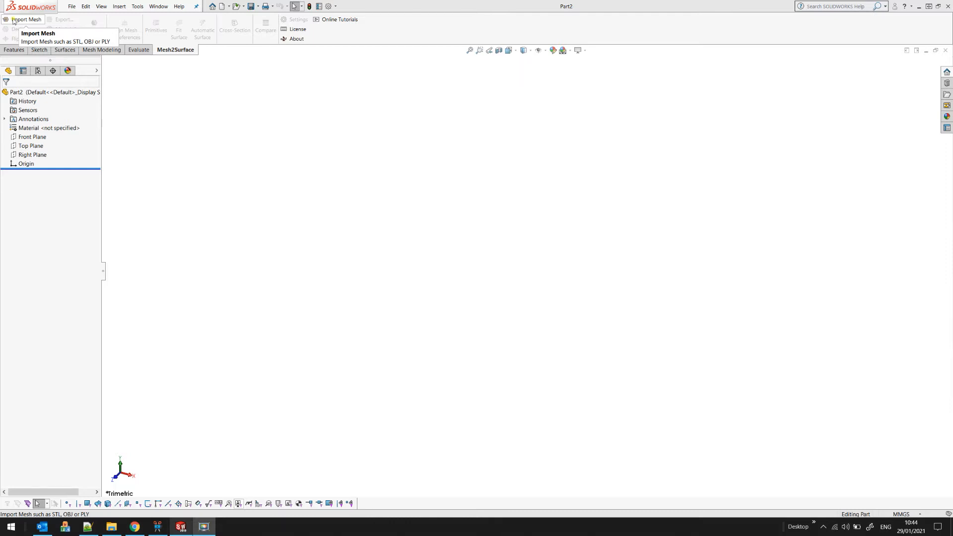
Import basic_part.stl as a mesh in millimetres with the Z axis mapped to Y
left_click(13, 20)
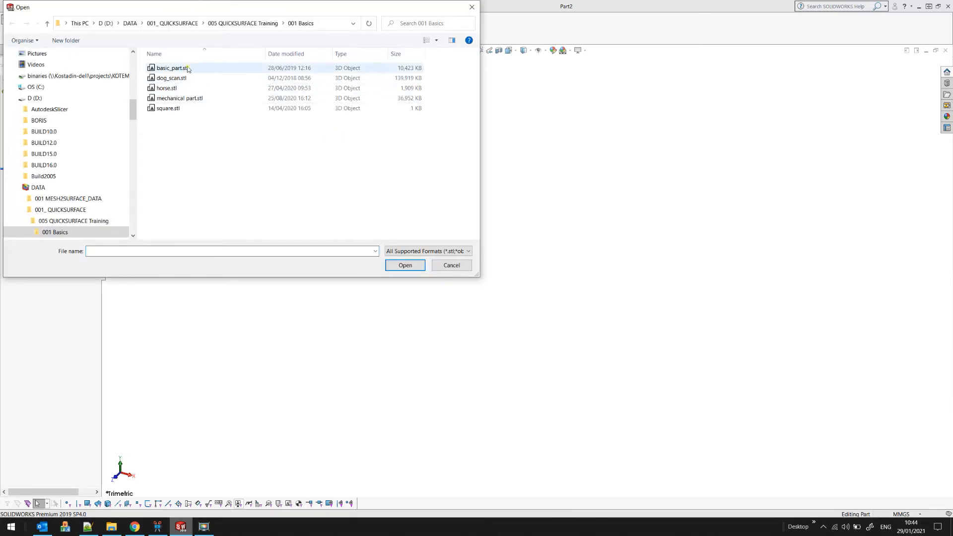
left_click(454, 252)
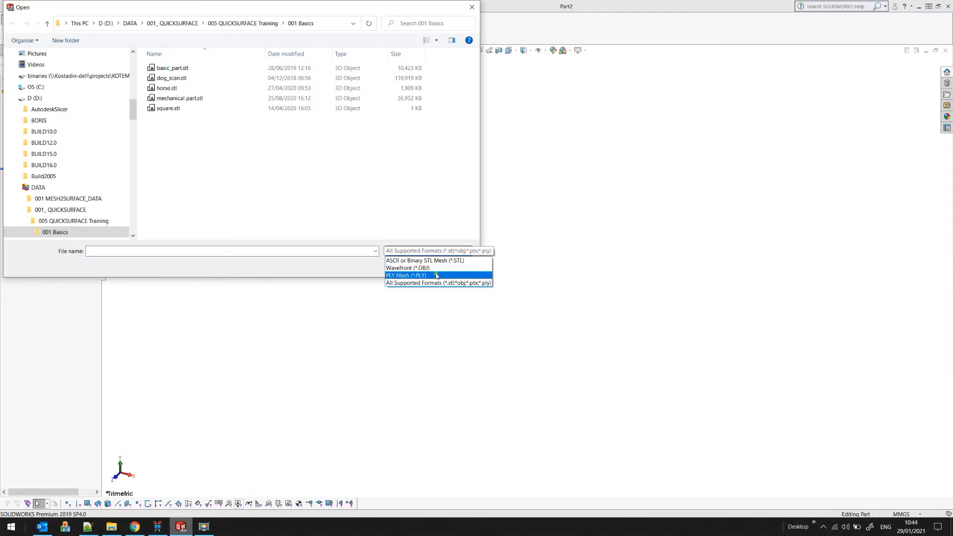
left_click(420, 206)
left_click(168, 69)
left_click(413, 267)
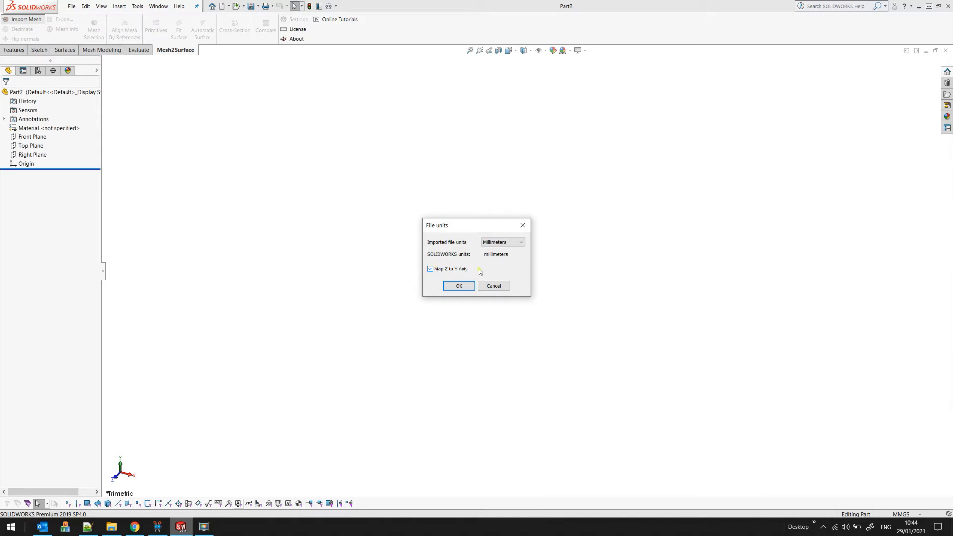
left_click(459, 286)
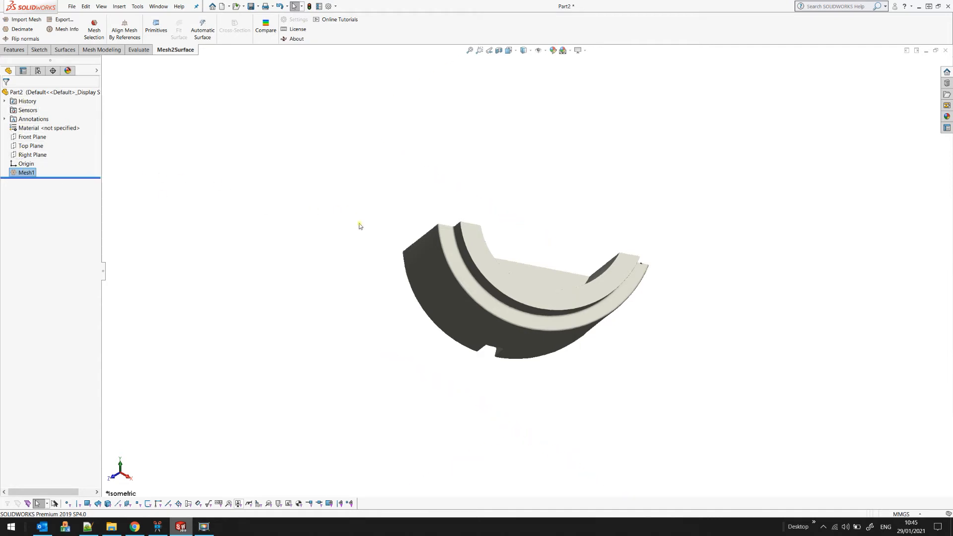
Inspect the imported mechanical part mesh from different angles and set the view to Front
middle_click_drag(521, 210, 672, 218)
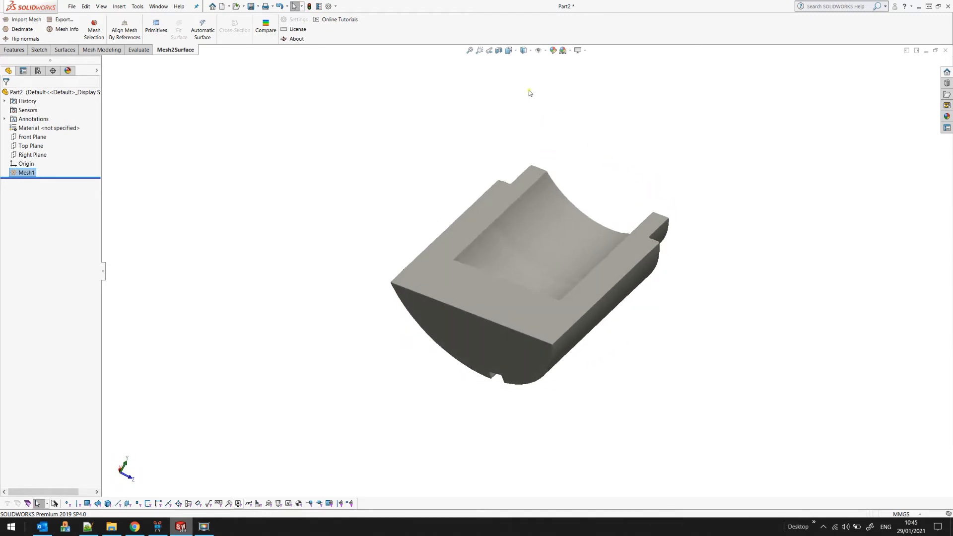
left_click(509, 50)
left_click(519, 82)
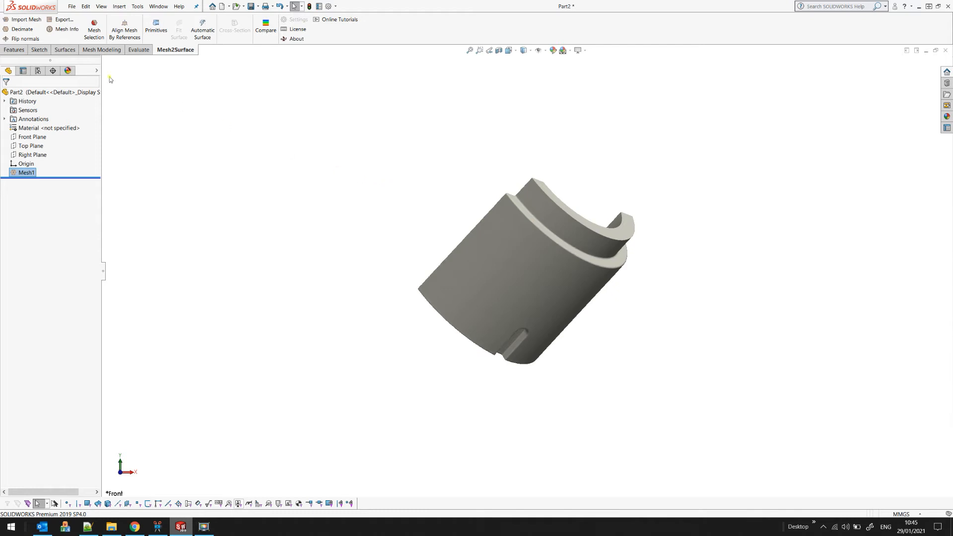
Import dog_scan.stl as a second mesh in the same part
left_click(30, 21)
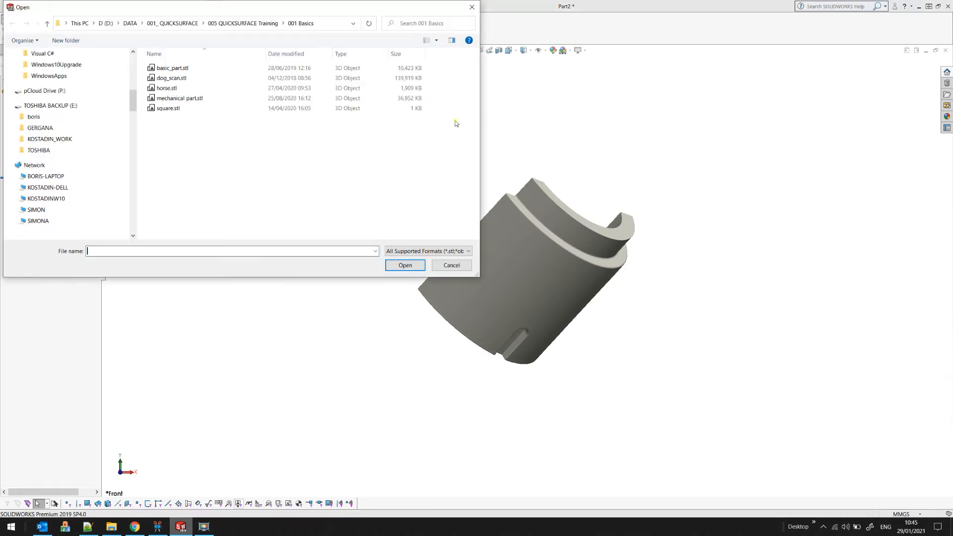
left_click(193, 79)
left_click(405, 265)
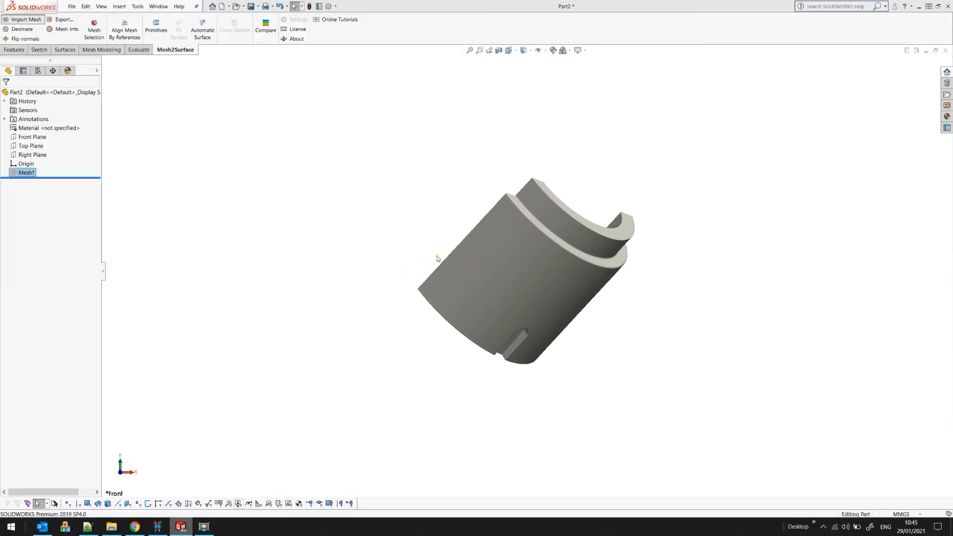
left_click(461, 286)
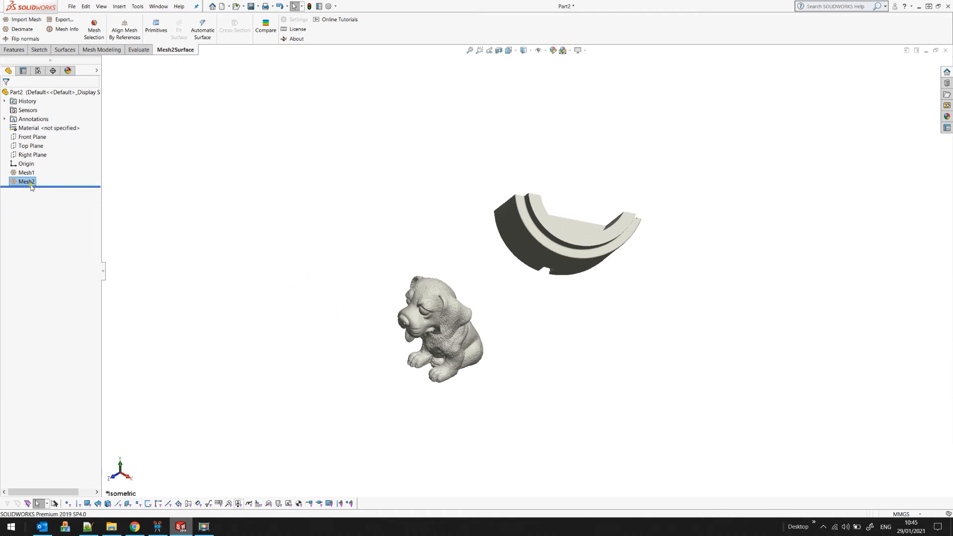
Check the mesh information of the dog scan, including point count, triangle count and dimensions
left_click(67, 31)
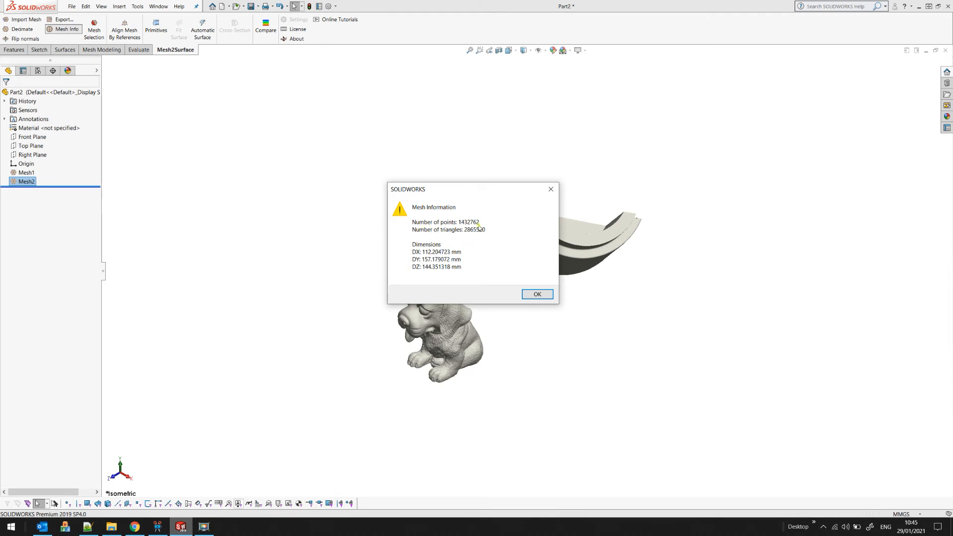
left_click(535, 294)
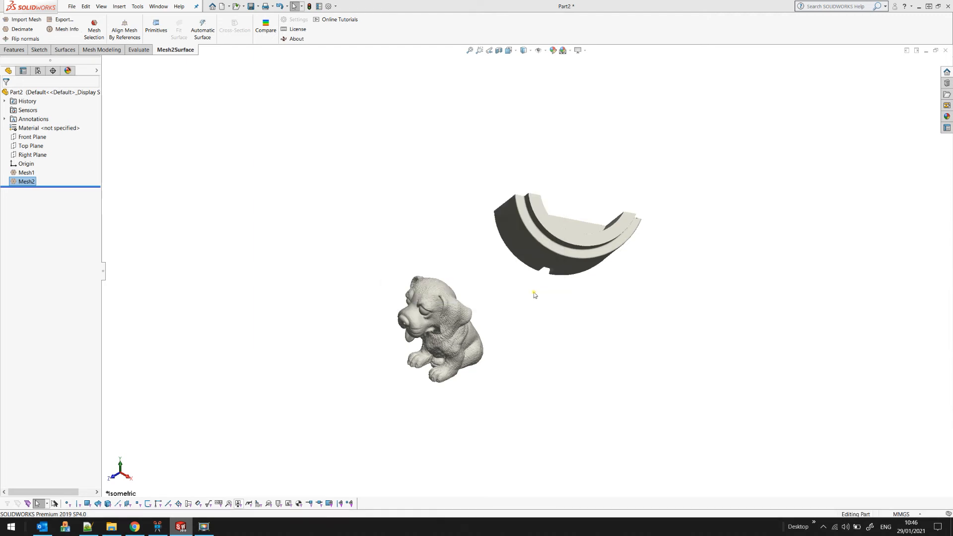
middle_click_drag(527, 249, 489, 268)
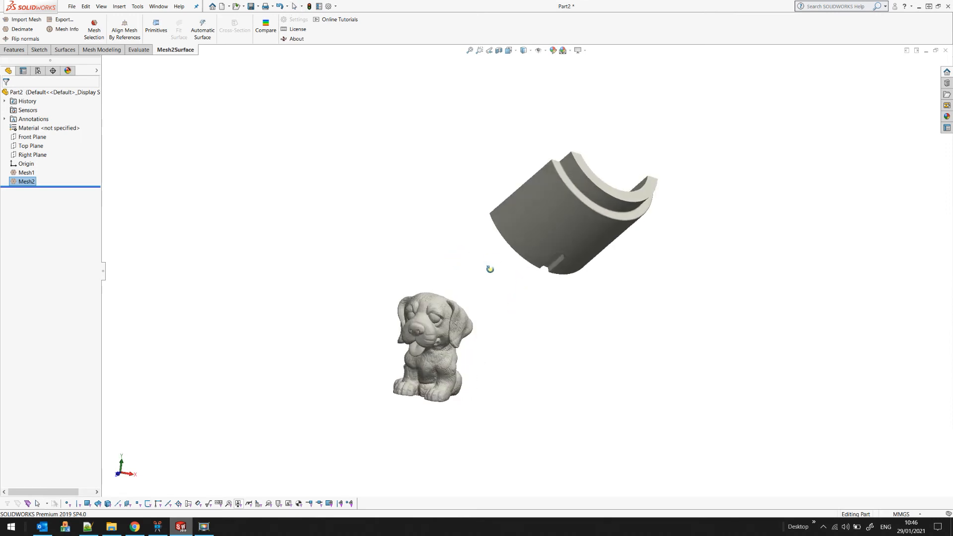
left_click(73, 6)
left_click(84, 93)
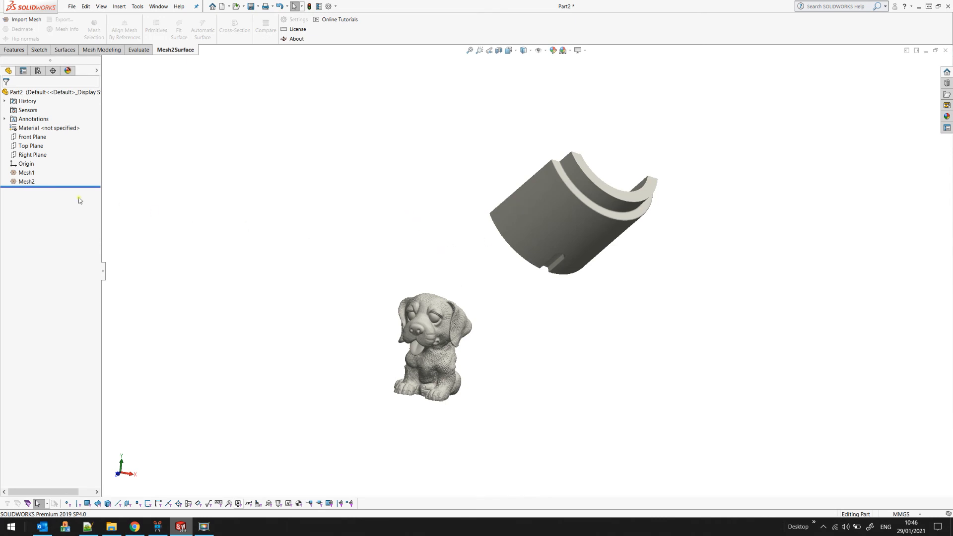
Hide the whole dog mesh, Mesh2, and show it again
left_click(15, 182)
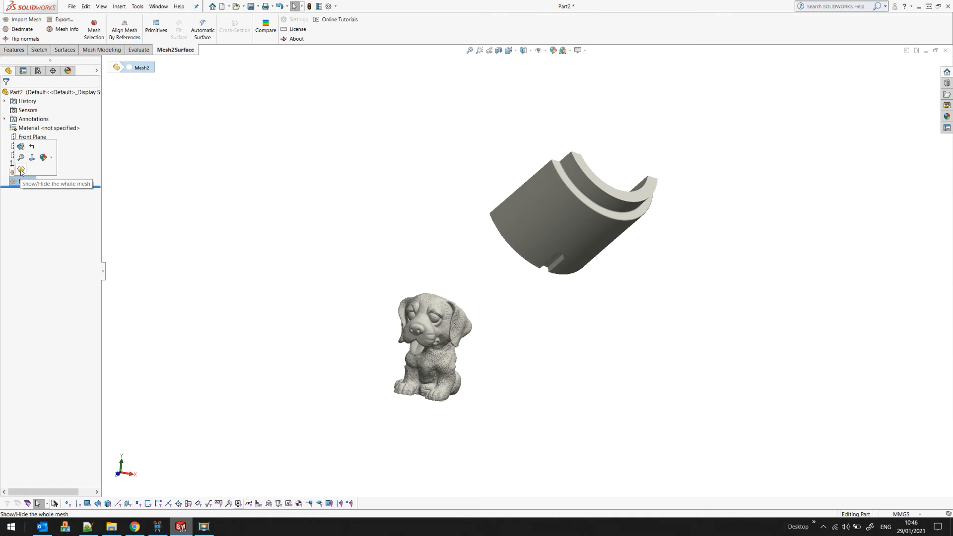
left_click(20, 170)
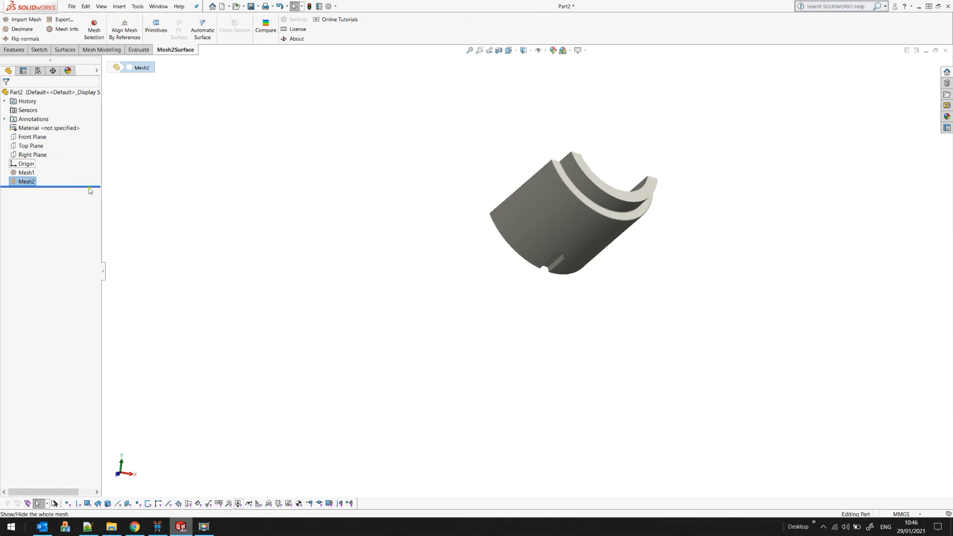
left_click(13, 183)
left_click(21, 170)
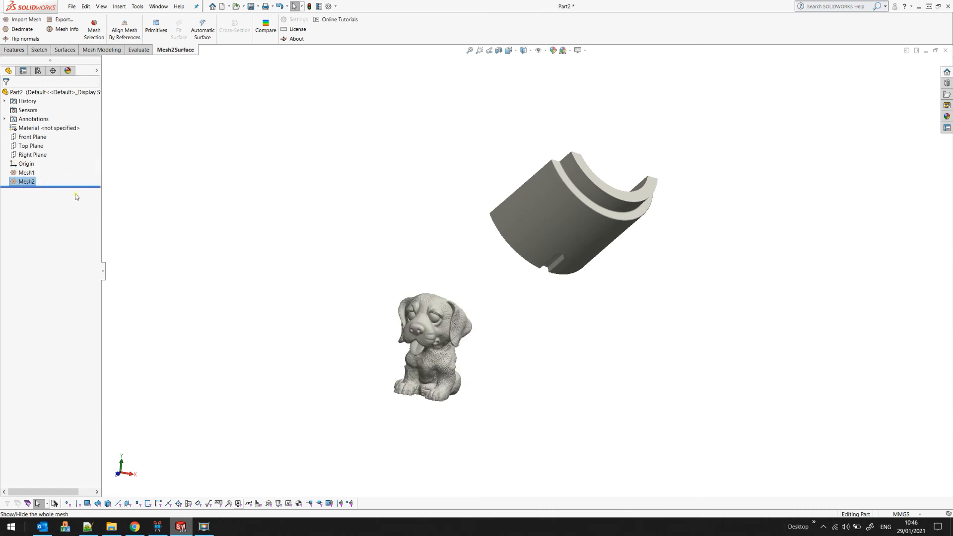
Hide the whole mechanical part mesh, Mesh1, leaving only the dog scan displayed
left_click(14, 172)
left_click(21, 158)
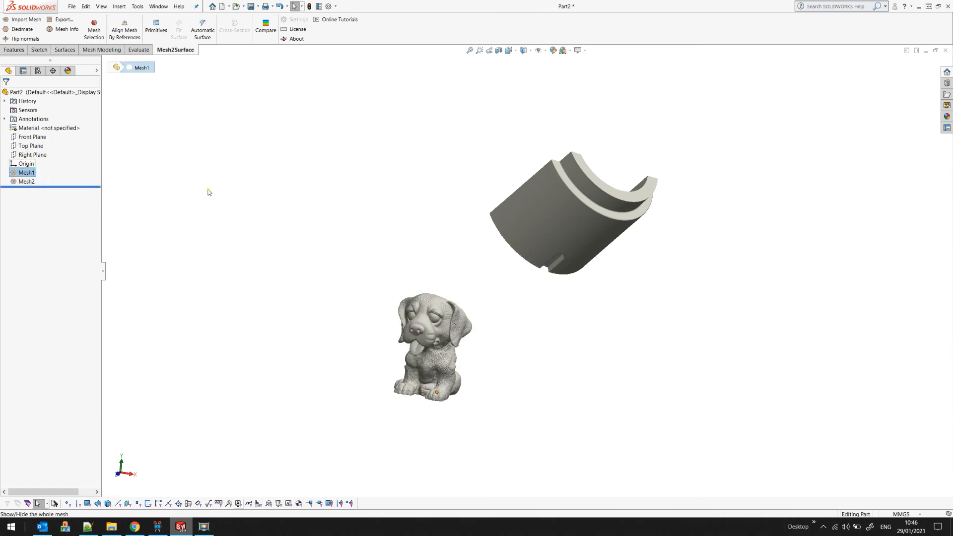
middle_click_drag(473, 230, 478, 249)
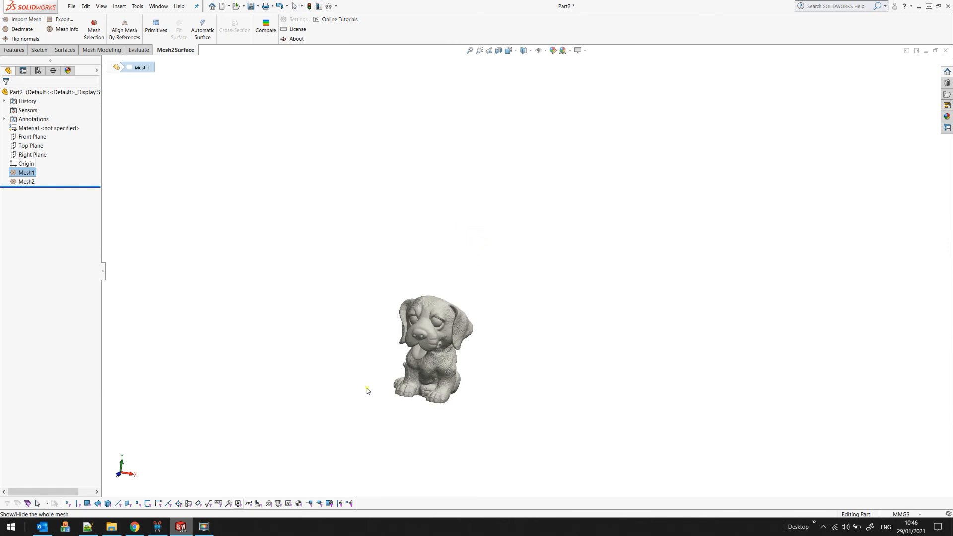
Examine the surface detail of the dog scan up close, around the head and ear
scroll(380, 376, "down", 1)
scroll(412, 385, "down", 3)
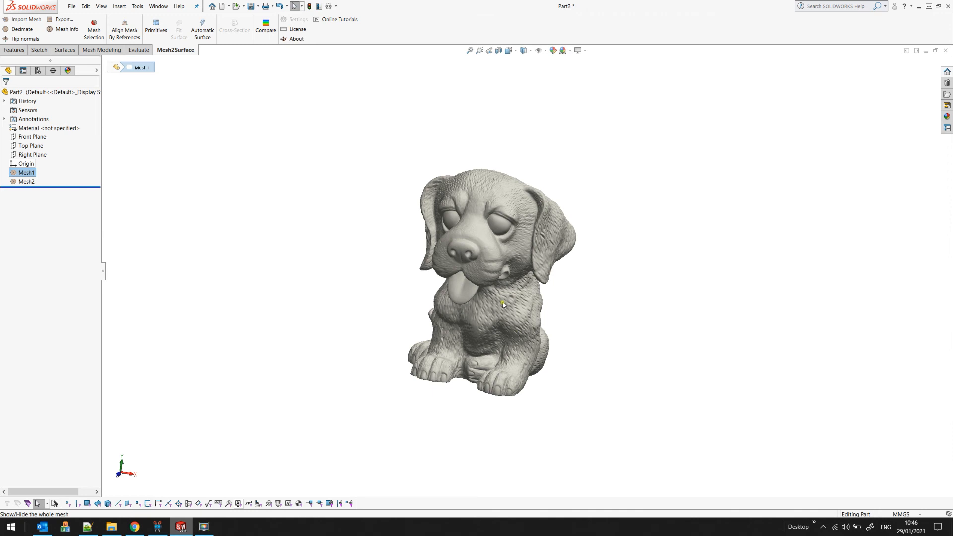
middle_click_drag(495, 296, 462, 314)
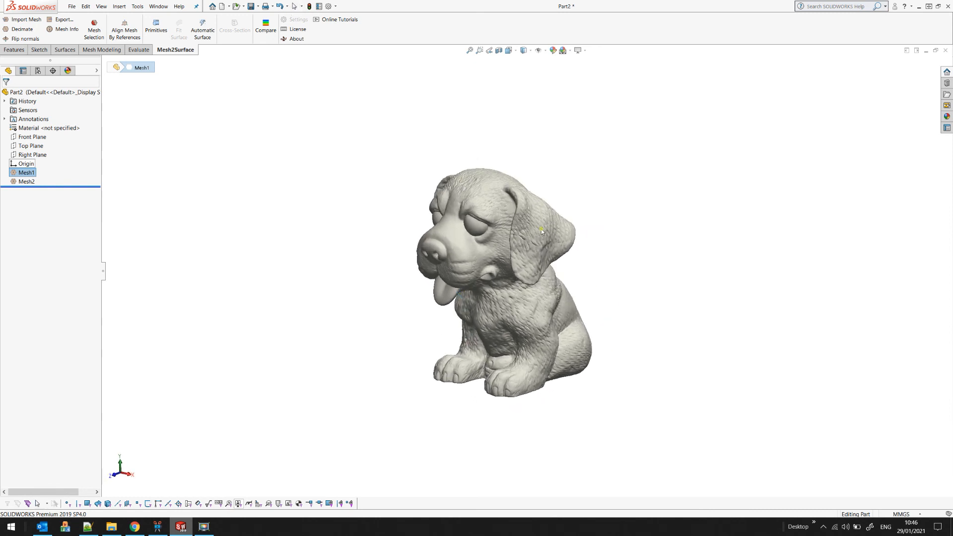
scroll(542, 227, "down", 3)
scroll(543, 225, "down", 4)
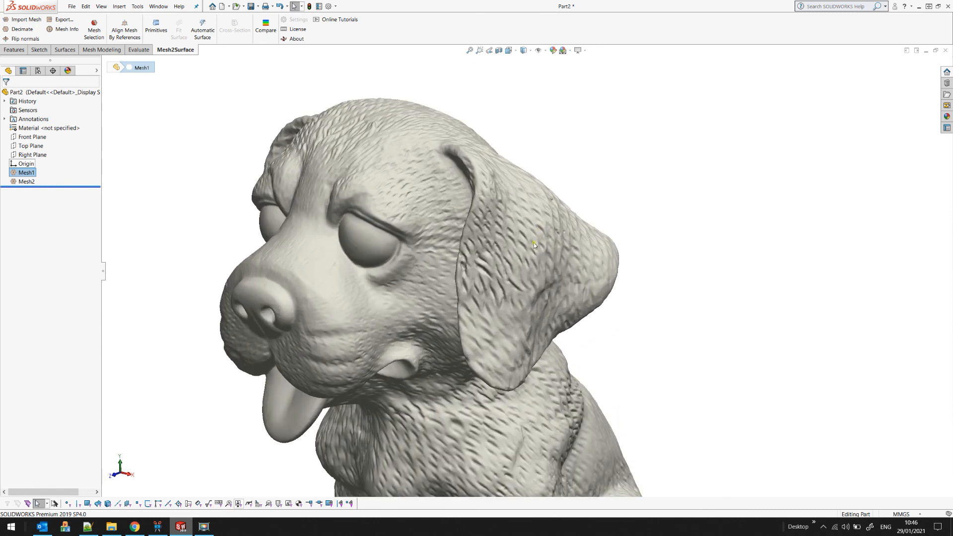
middle_click_drag(510, 248, 512, 266)
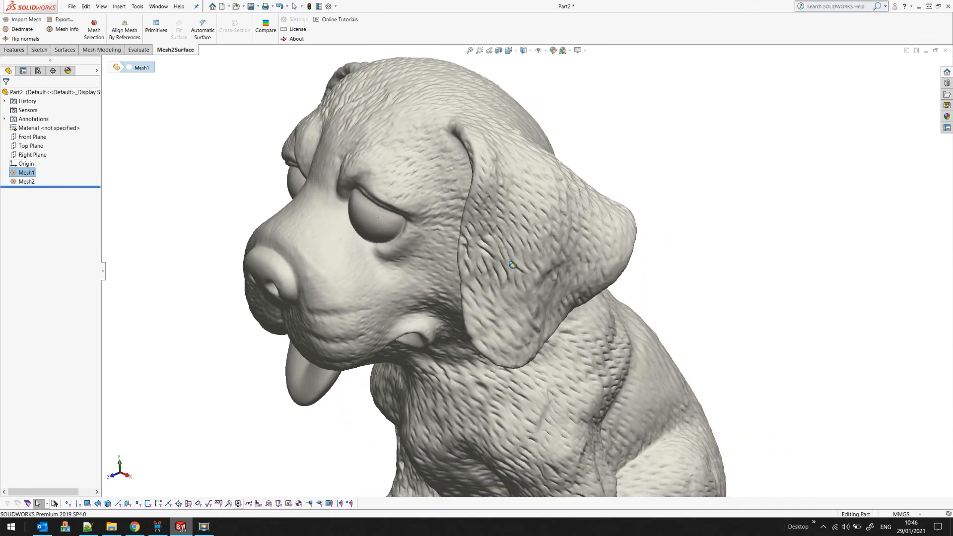
scroll(565, 235, "up", 6)
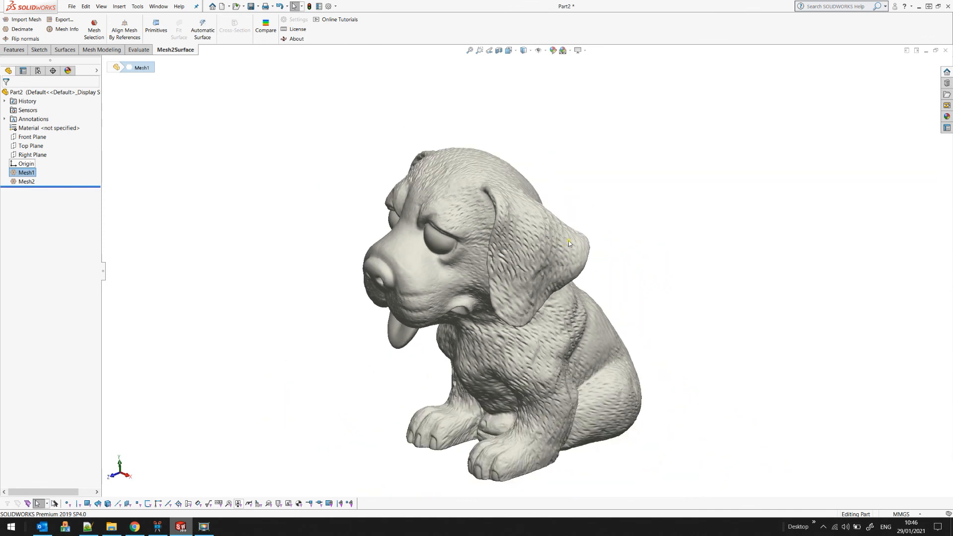